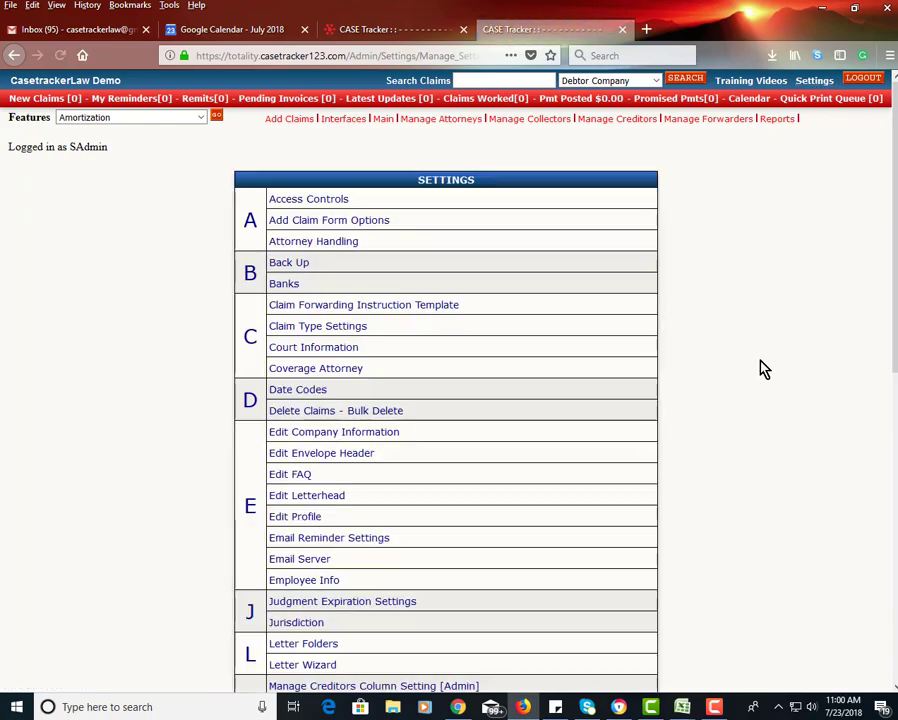
Step: Scroll the Settings list to the S section and open System Settings
scroll(727, 464, down, 6)
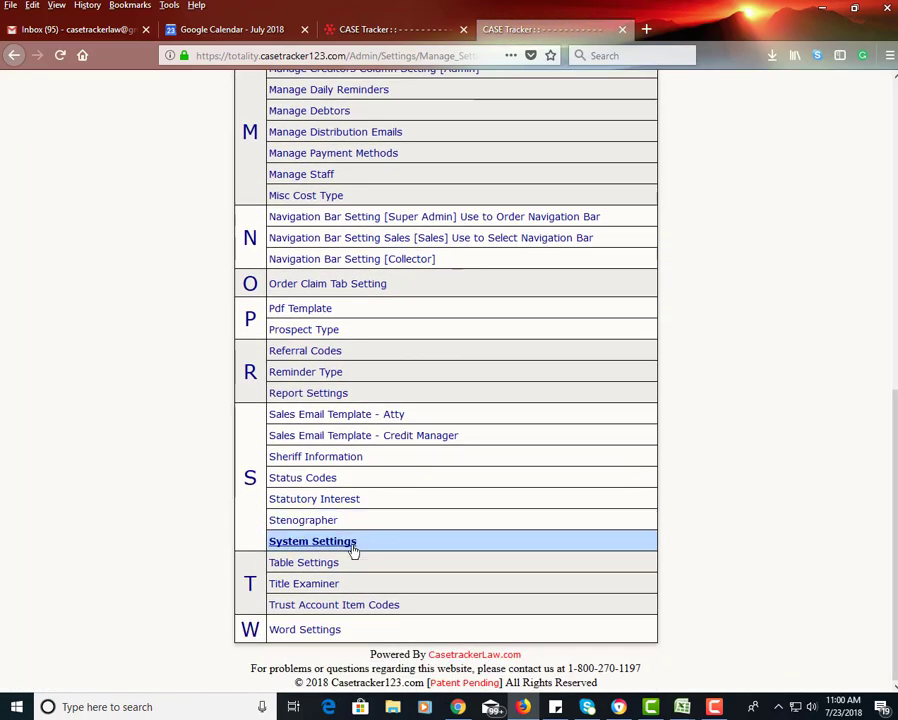
click(331, 548)
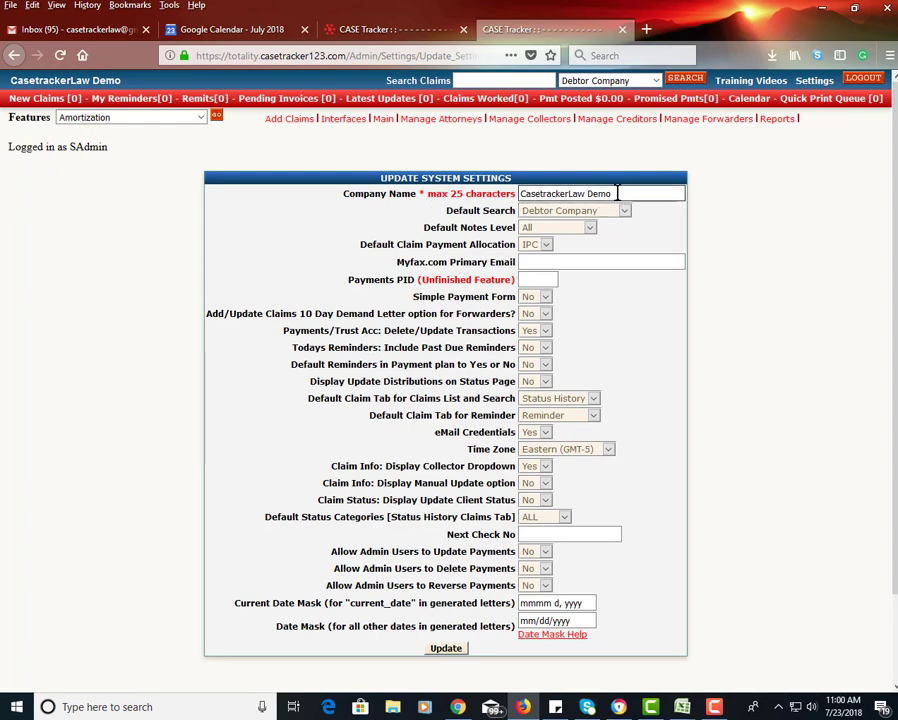
Step: Replace the Company Name 'CasetrackerLaw Demo' with the new company name
drag(617, 193, 518, 197)
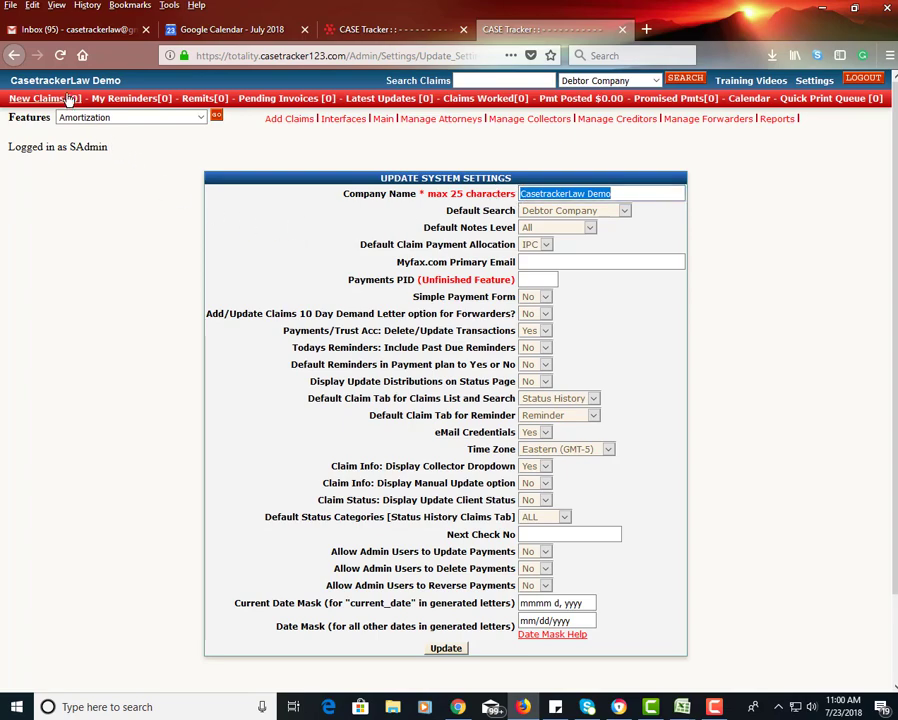
click(612, 196)
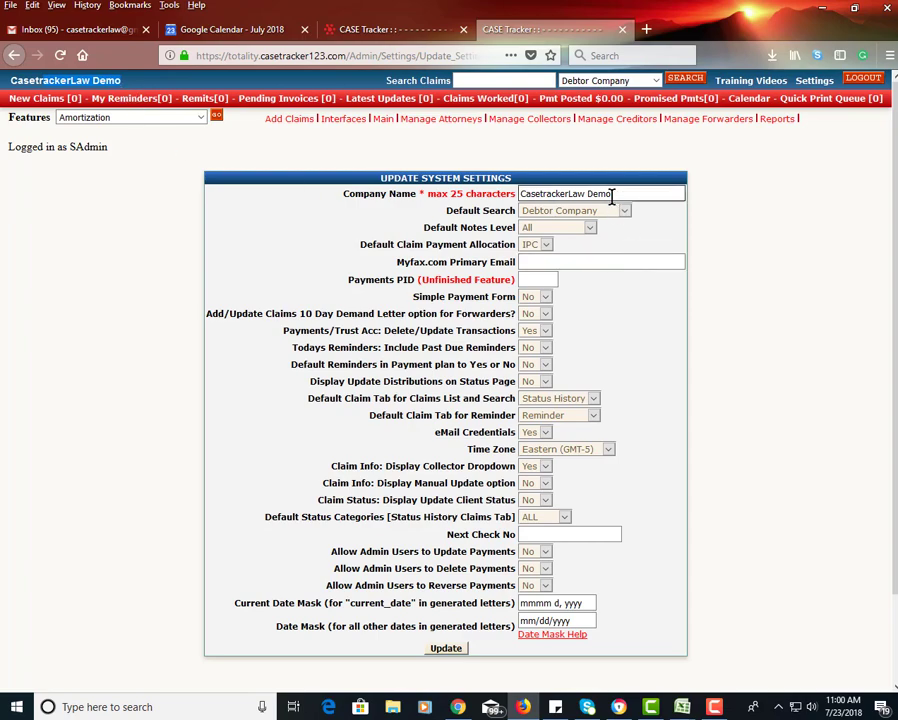
drag(612, 196, 366, 130)
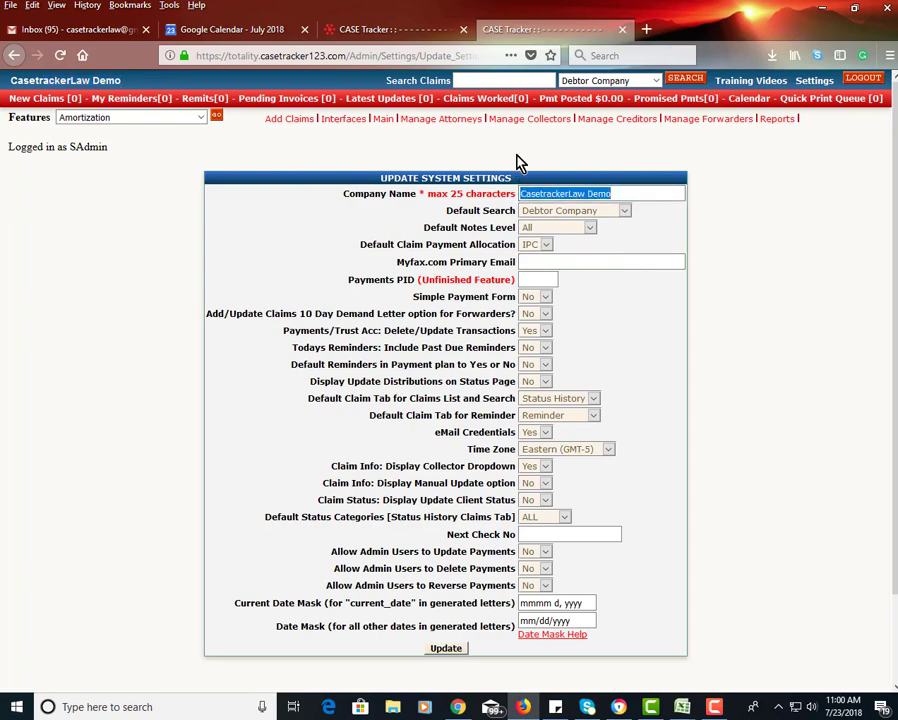
text(S)
key(BackSpace)
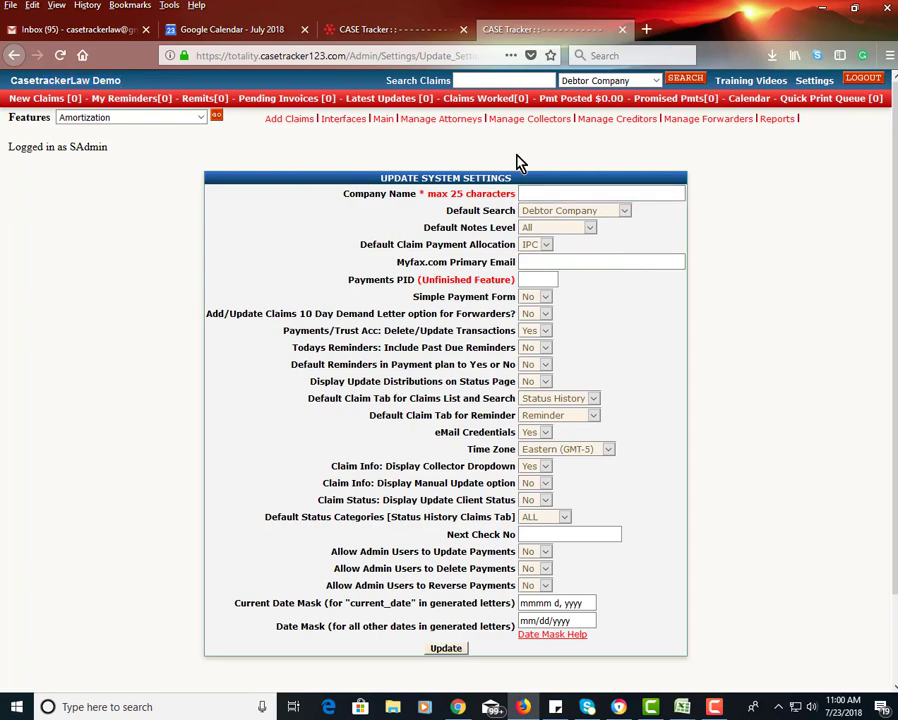
Step: Browse the Default Search and header claim search choices without changing them
drag(489, 212, 507, 218)
click(560, 213)
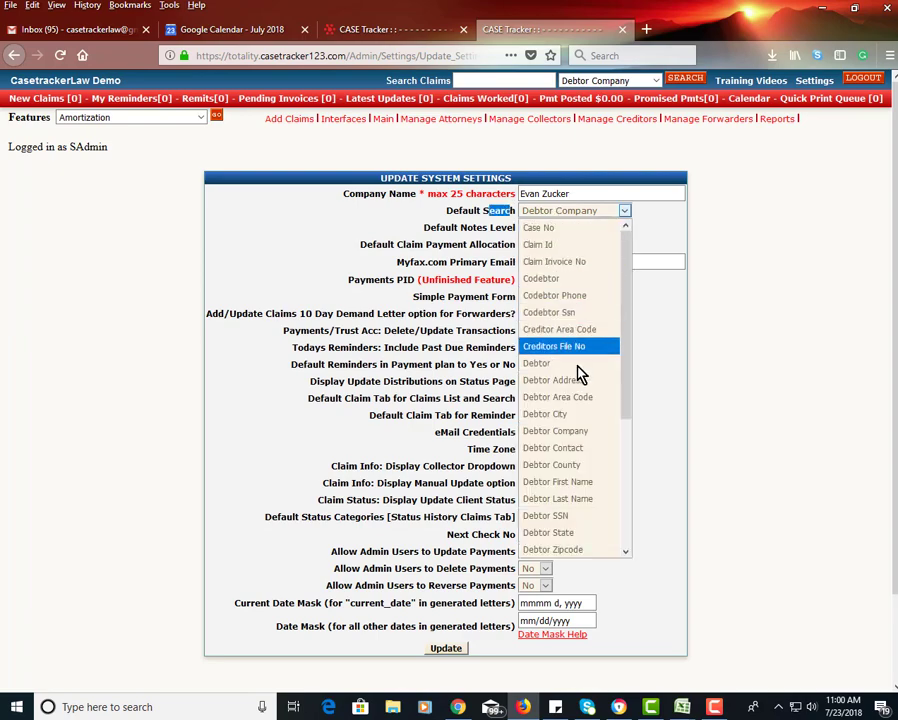
scroll(620, 486, down, 3)
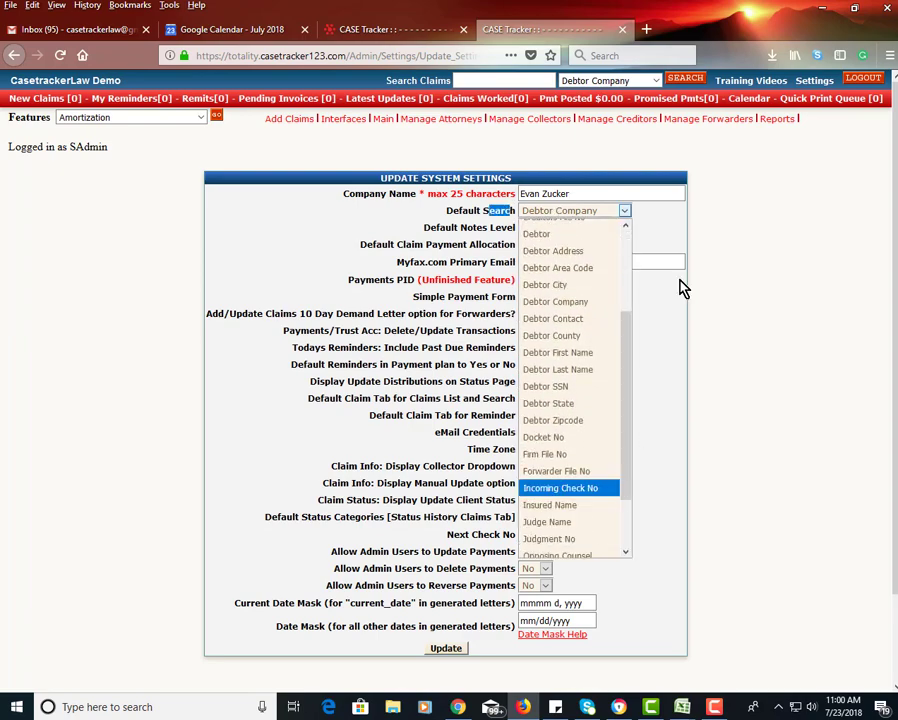
click(731, 191)
click(650, 80)
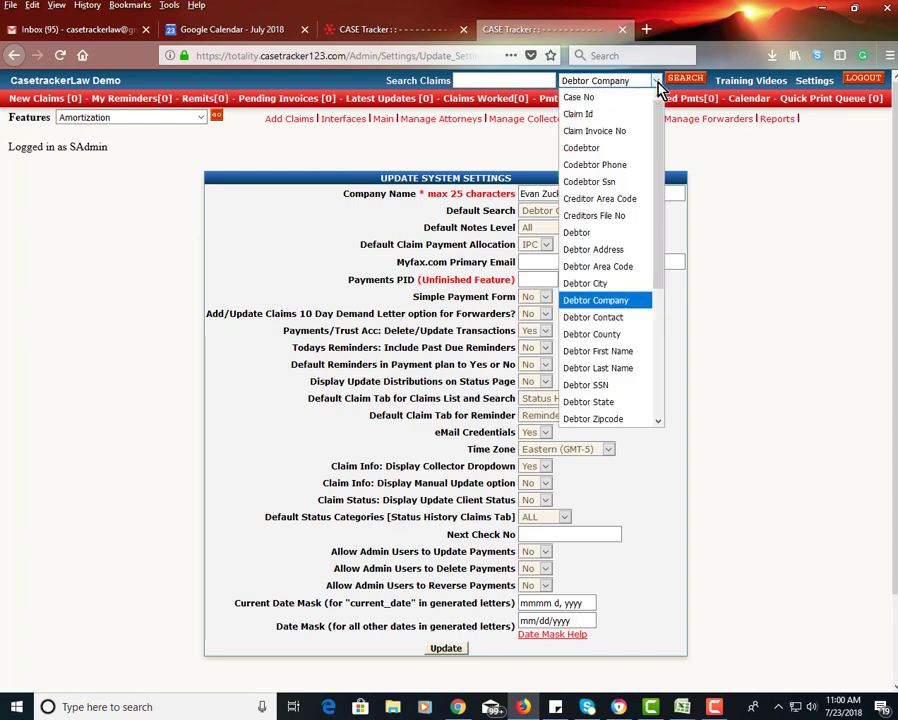
scroll(662, 200, down, 4)
click(504, 80)
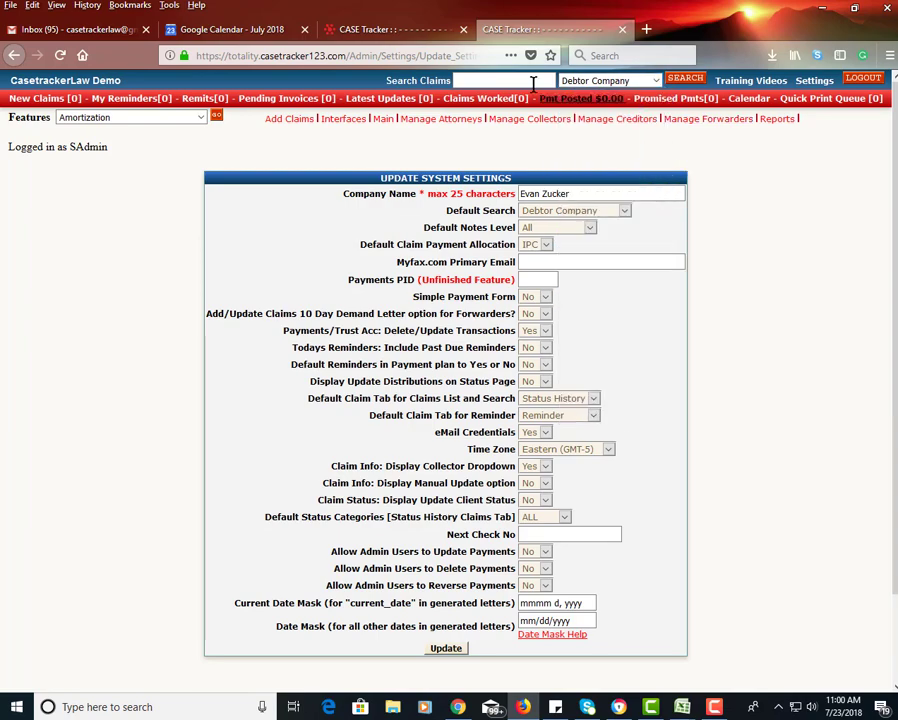
click(617, 80)
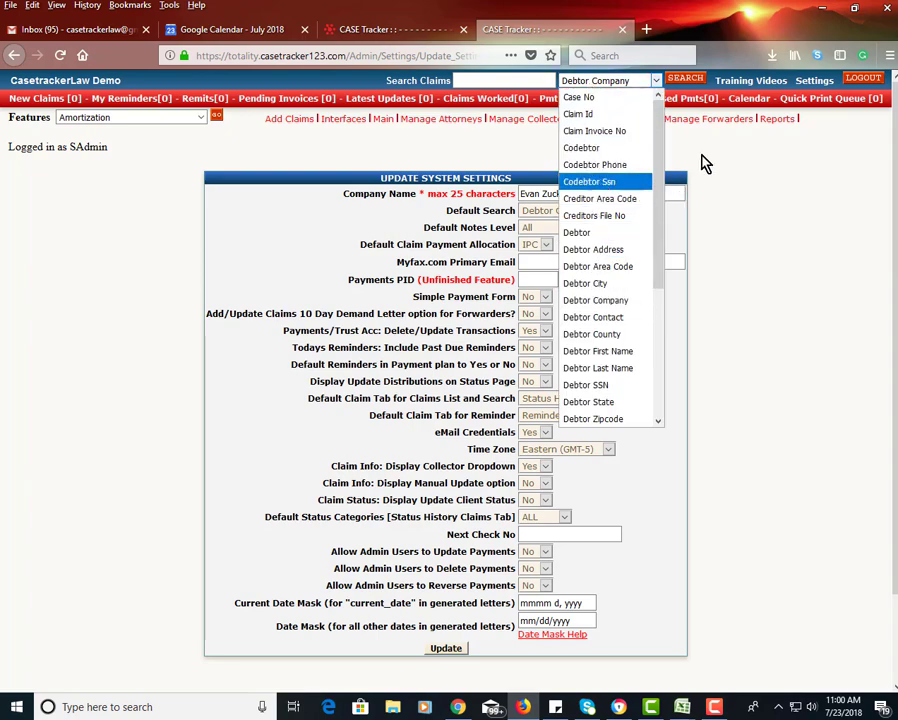
click(678, 180)
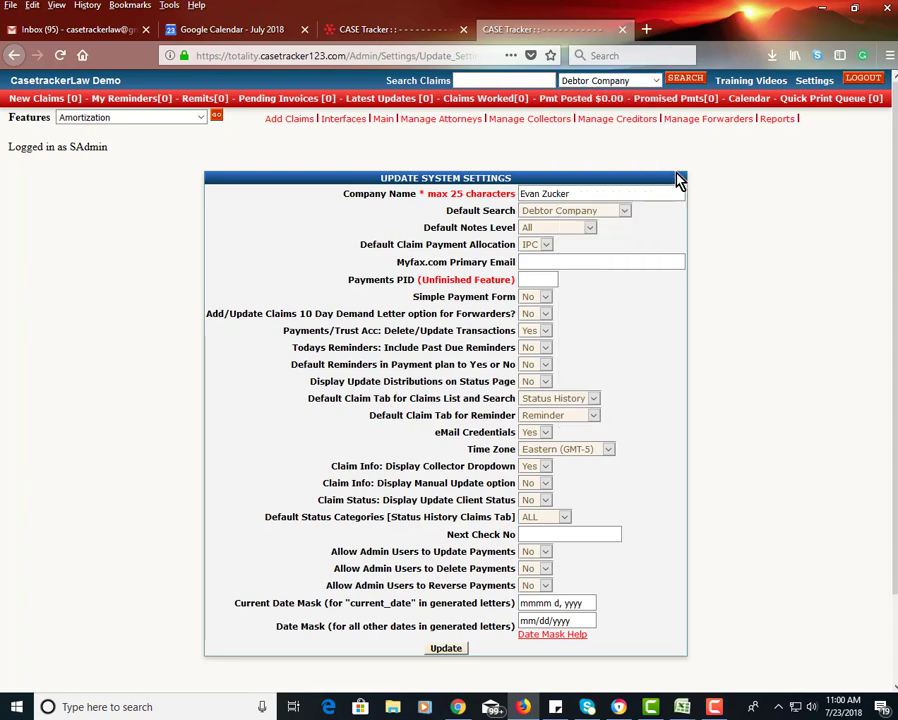
Step: Set Default Search to Claim Id instead of Debtor Company
click(587, 212)
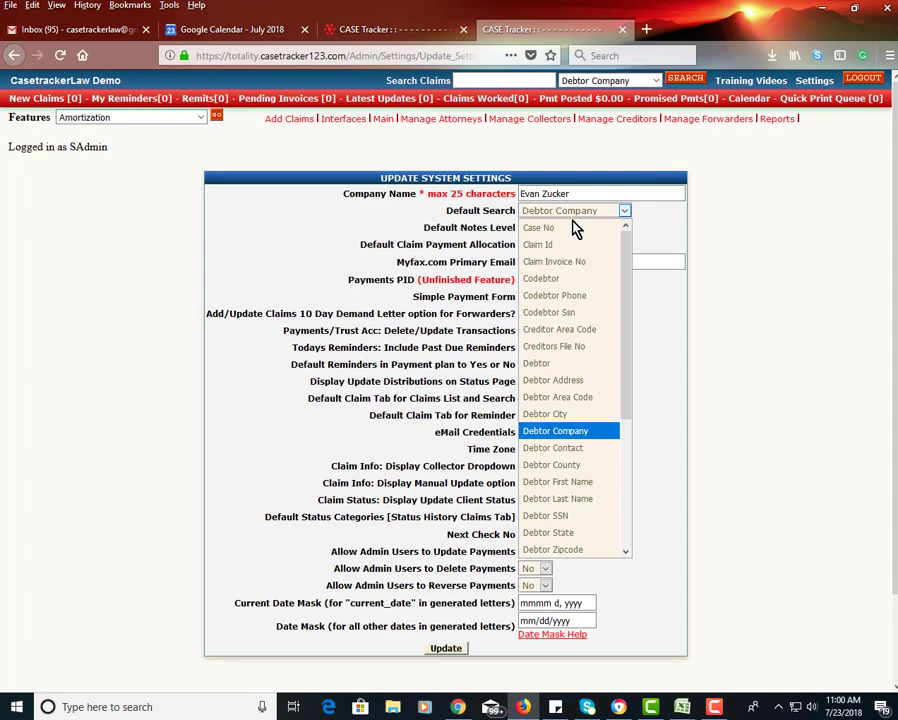
click(577, 246)
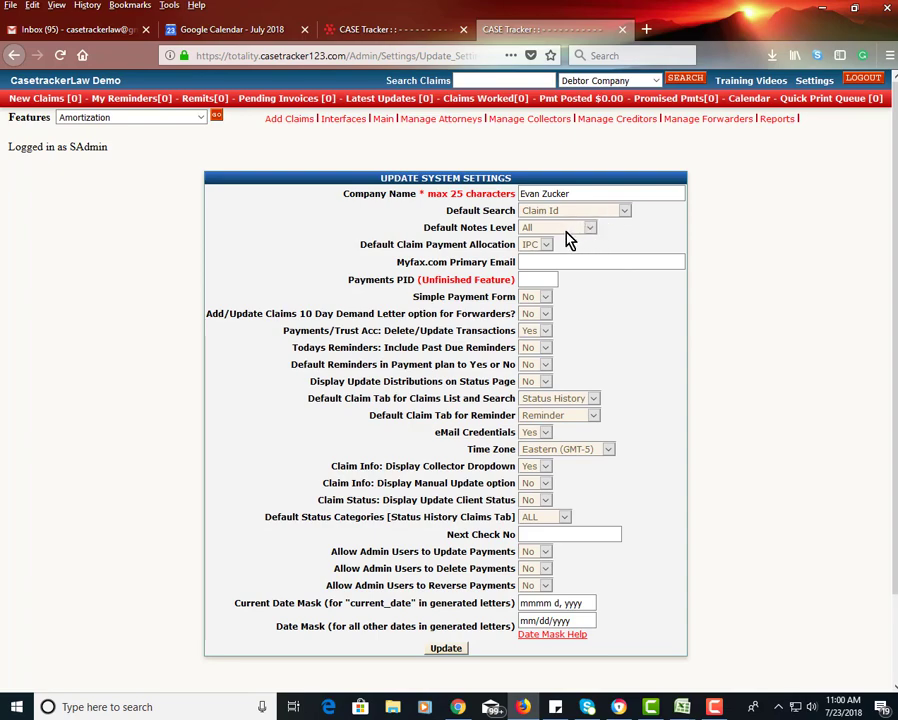
click(572, 237)
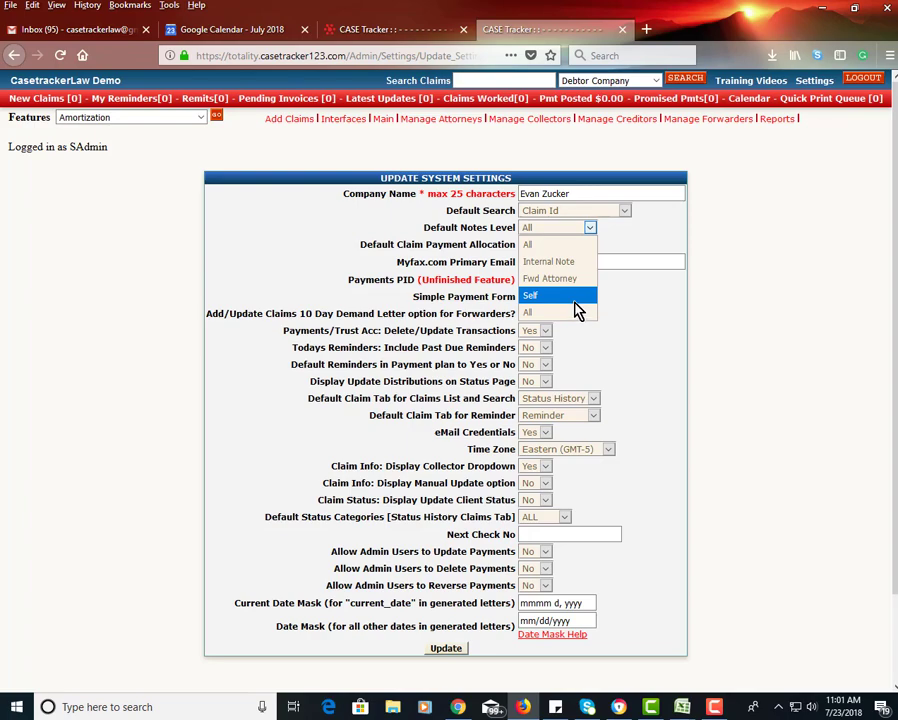
Step: Keep Default Notes Level at All and show the IPC/CIP payment allocation choices
click(606, 297)
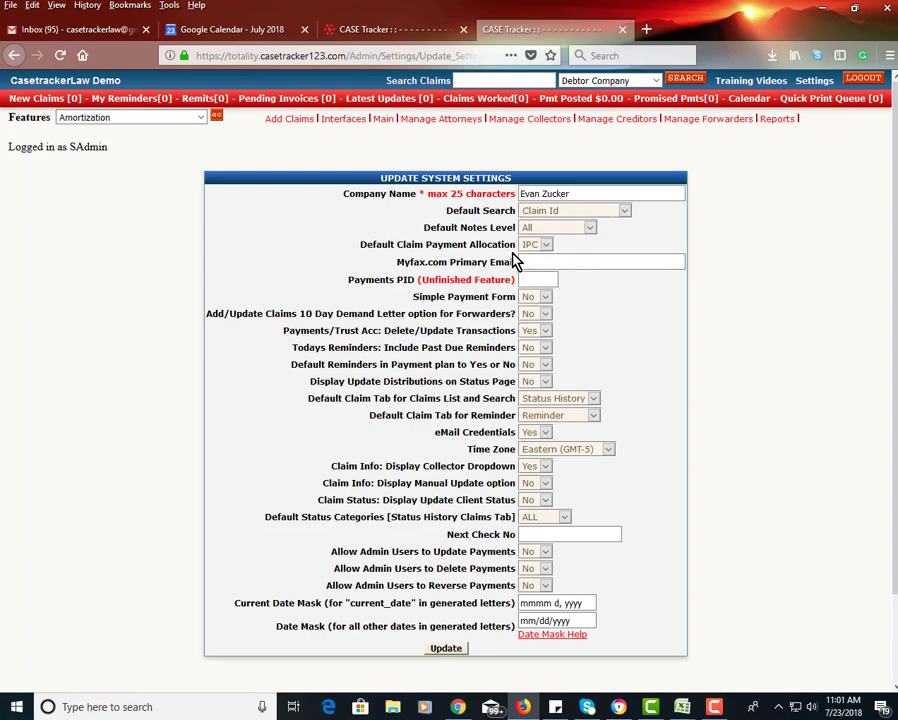
click(546, 247)
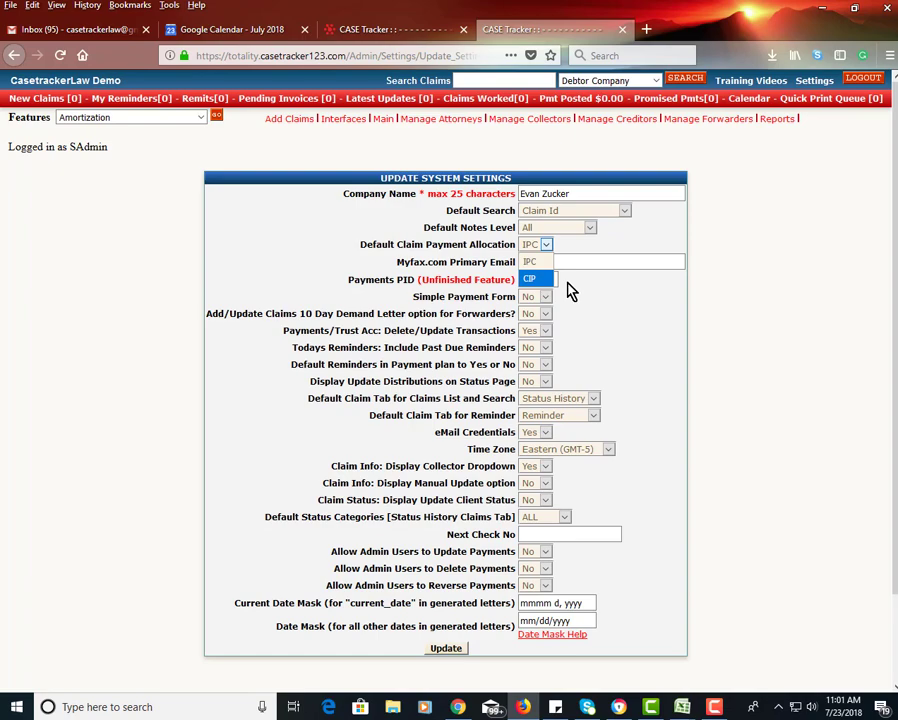
Step: Keep payment allocation at IPC and enter the Myfax.com Primary Email address
click(570, 290)
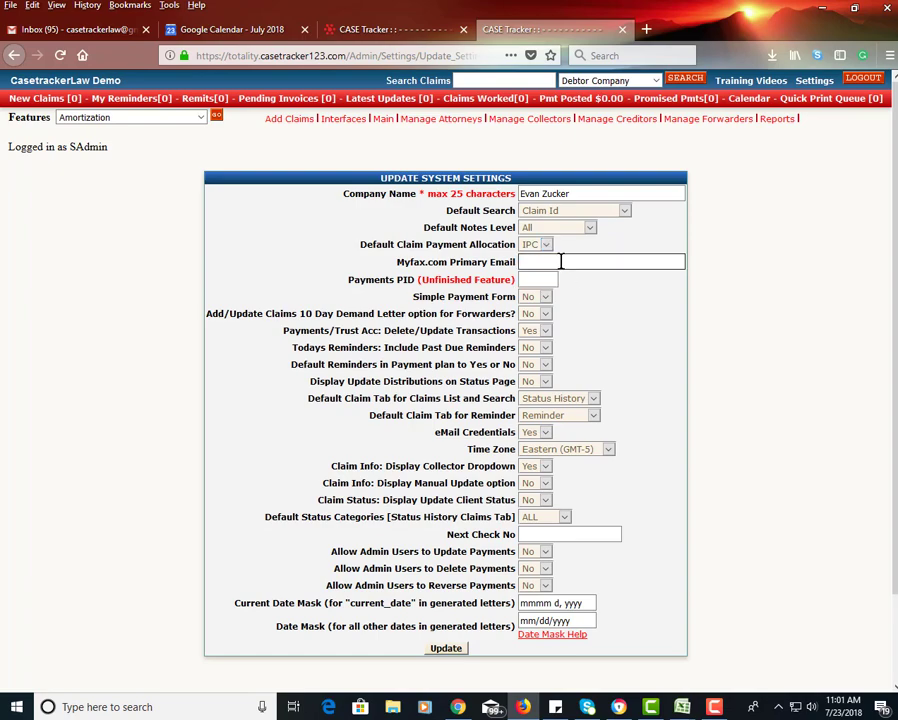
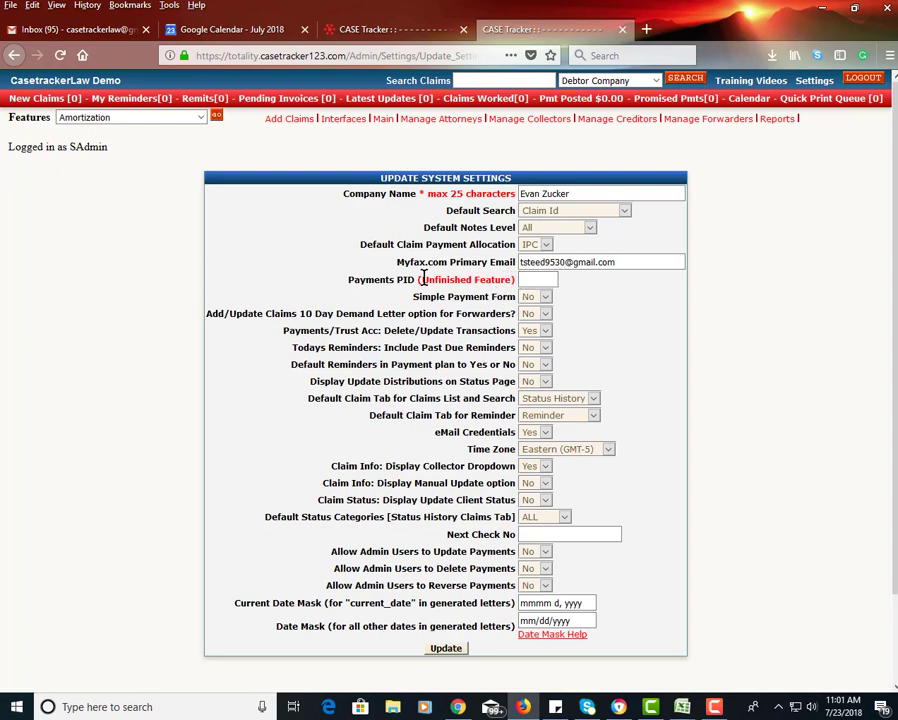
drag(414, 279, 388, 279)
click(538, 297)
click(537, 300)
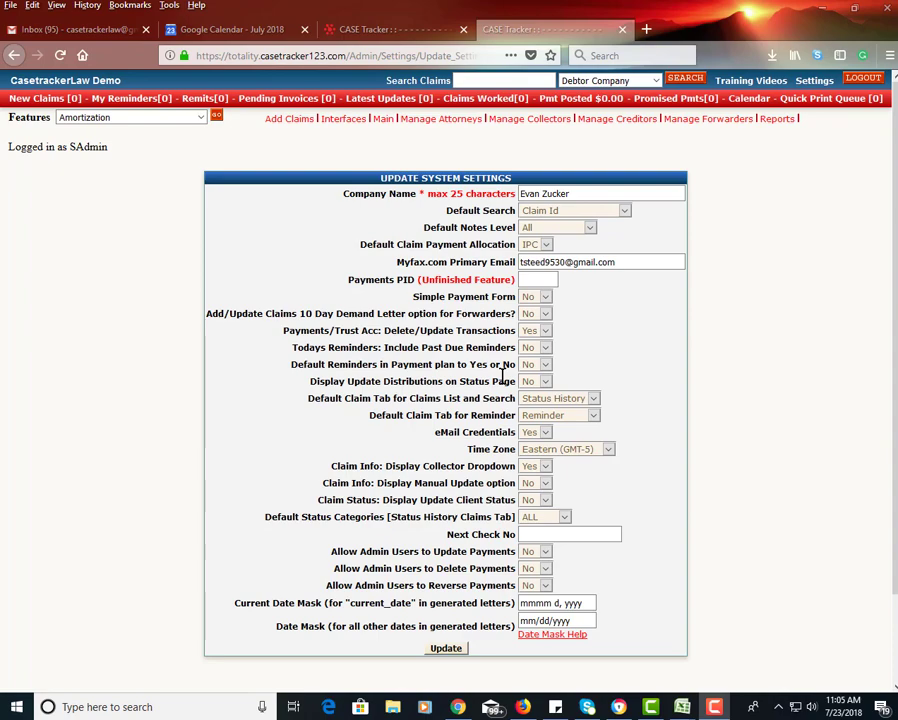
drag(503, 366, 474, 377)
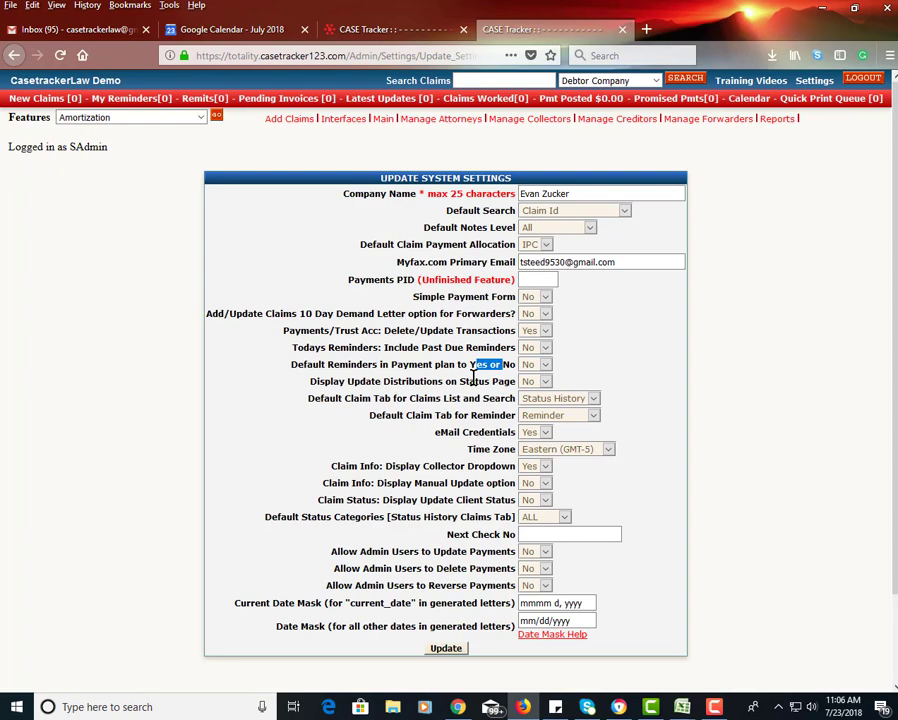
Step: Set Default Reminders in Payment plan to Yes
click(544, 366)
click(538, 399)
scroll(486, 400, down, 2)
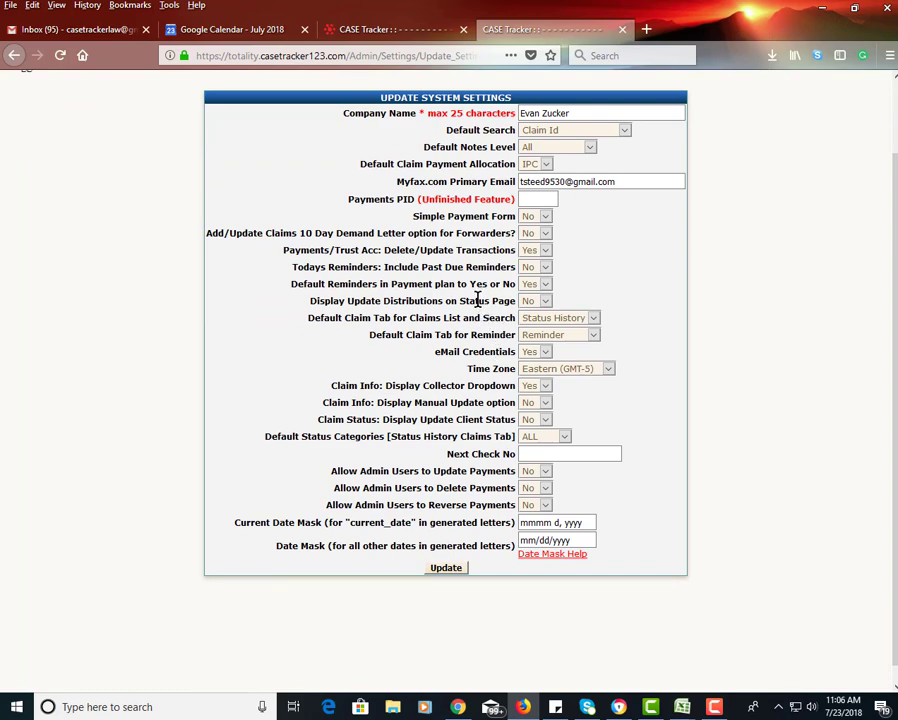
drag(480, 301, 432, 301)
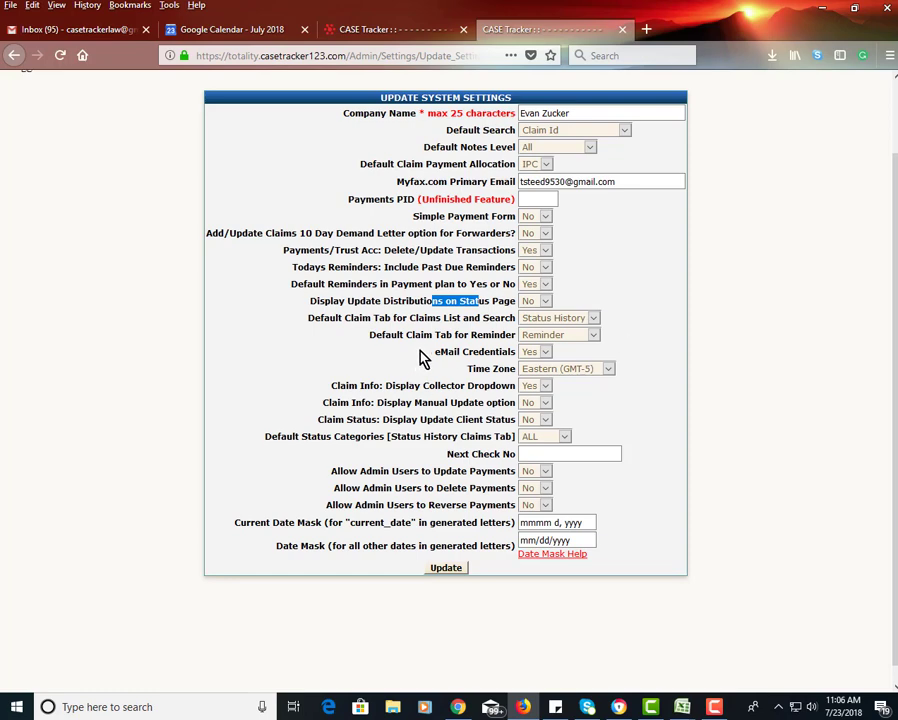
Step: Leave Default Claim Tab for Reminder at Reminder and set eMail Credentials to No
click(594, 337)
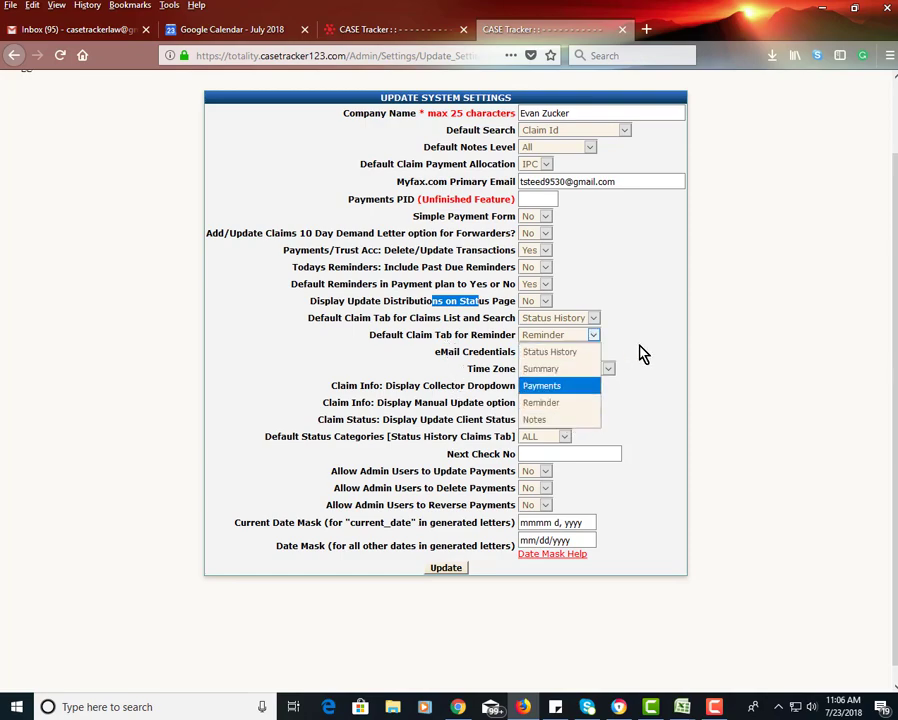
scroll(648, 380, down, 1)
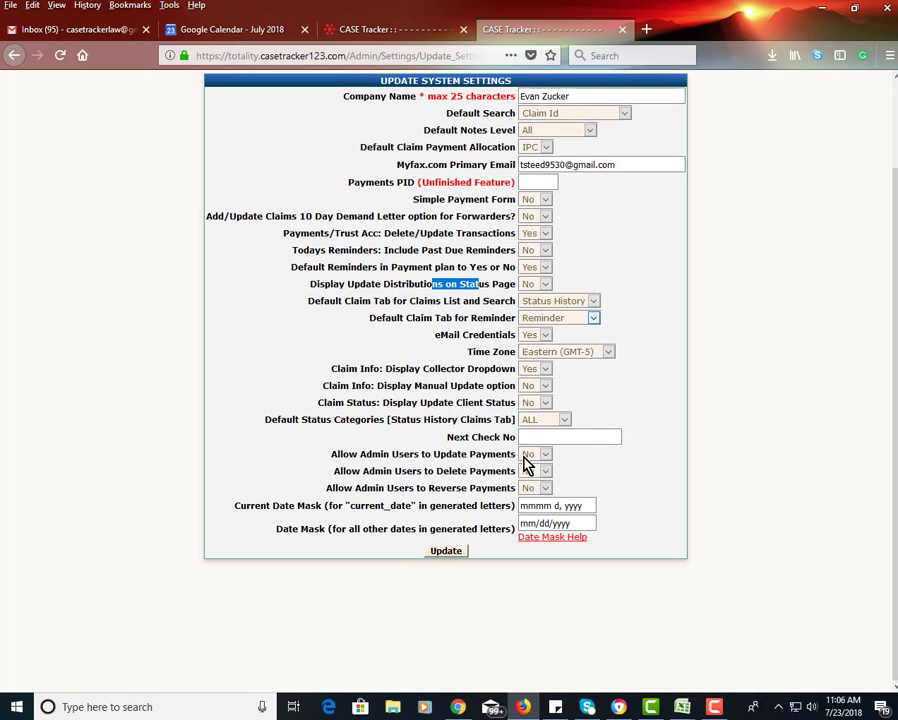
click(541, 336)
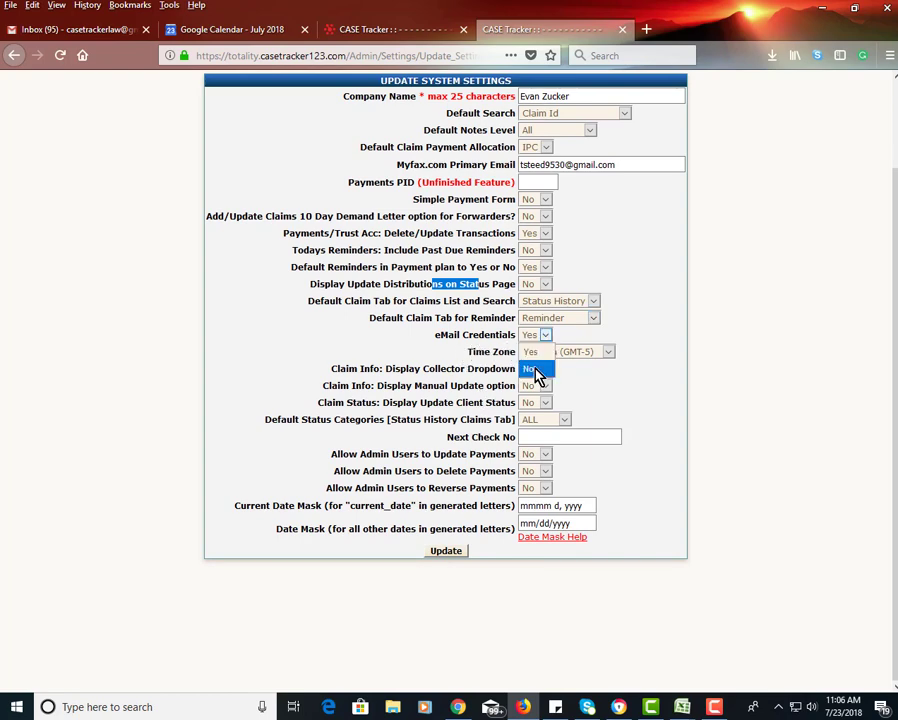
click(536, 369)
drag(464, 362, 466, 353)
click(453, 350)
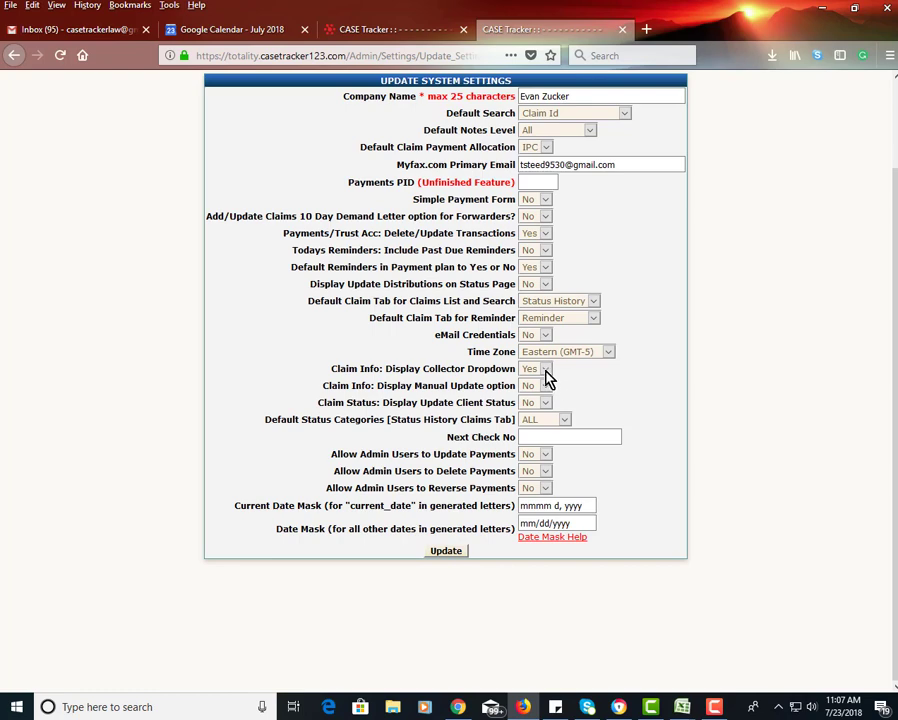
click(545, 372)
Step: Choose No for 'Claim Info: Display Collector Dropdown'
click(533, 388)
Step: Keep Default Status Categories at ALL and set Allow Admin Users to Update Payments to Yes
click(553, 423)
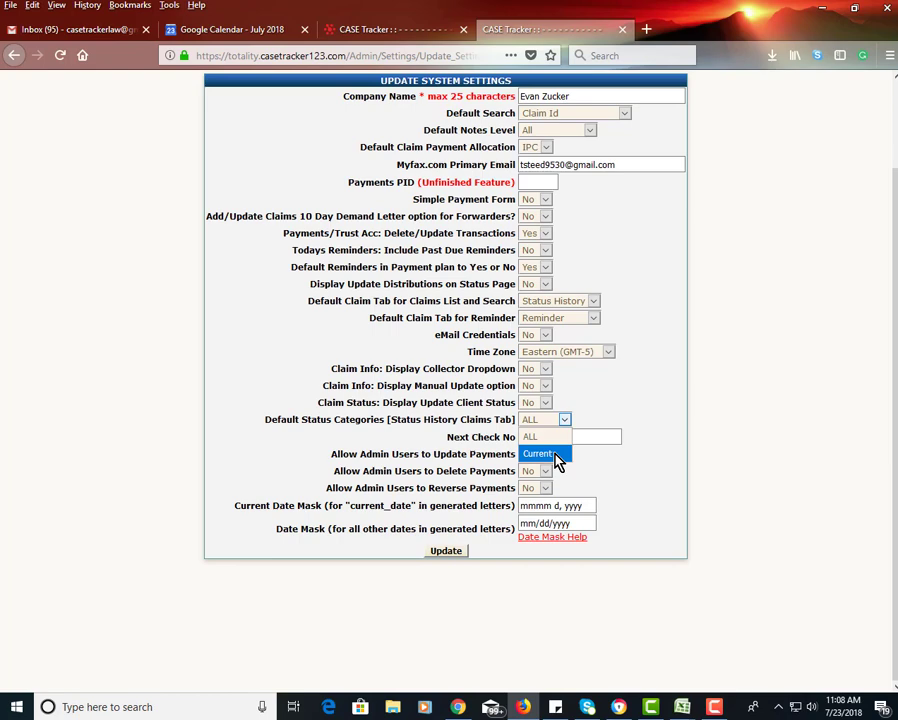
click(594, 406)
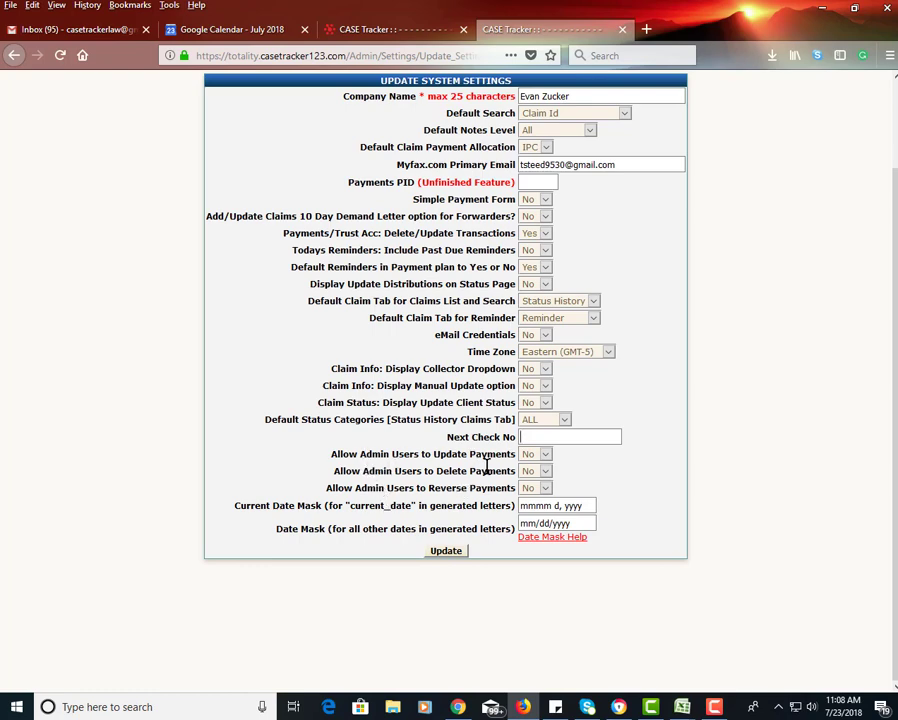
click(535, 456)
click(533, 471)
scroll(518, 624, up, 2)
Step: Save the system settings and confirm the header claim search defaults to Claim Id
click(447, 631)
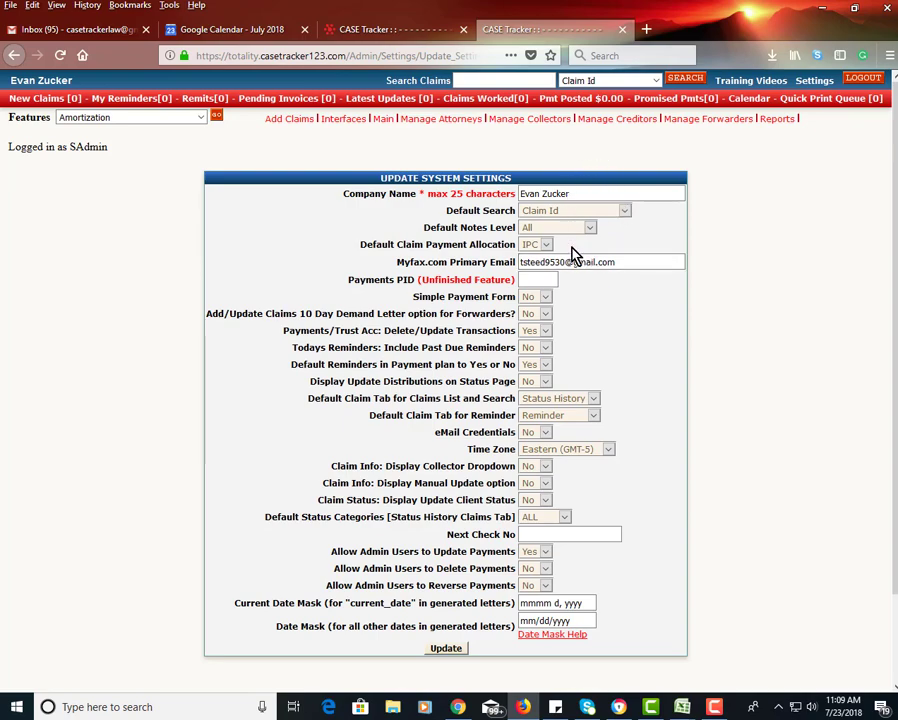
click(653, 82)
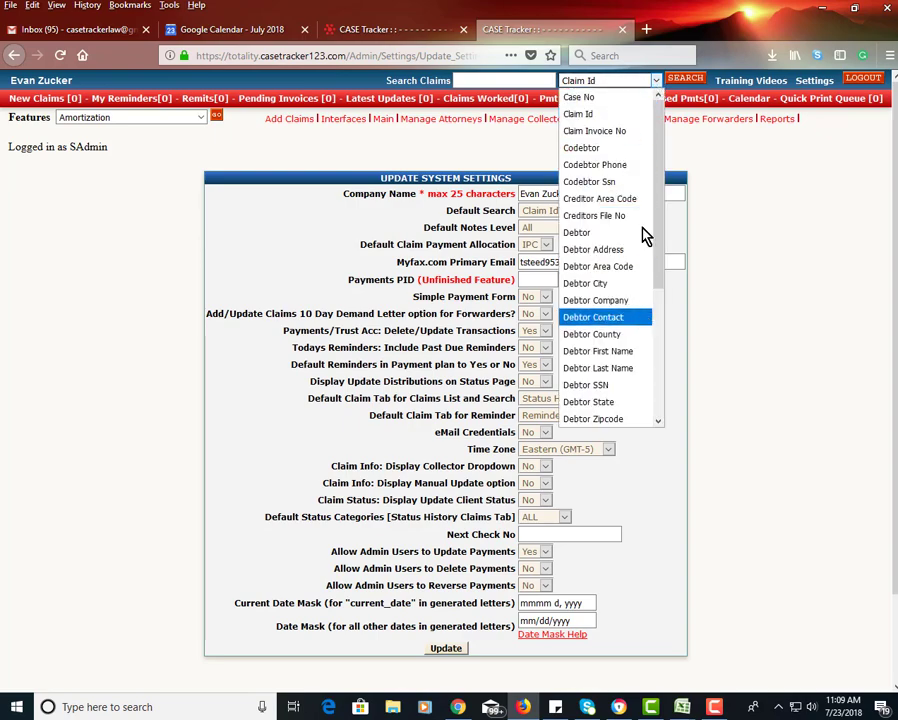
click(730, 194)
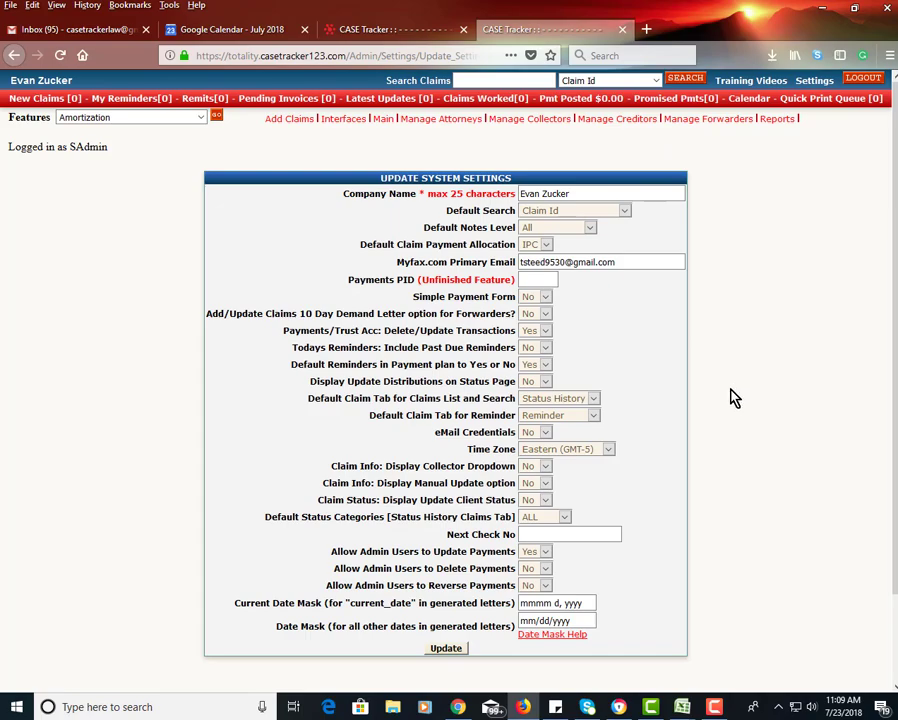